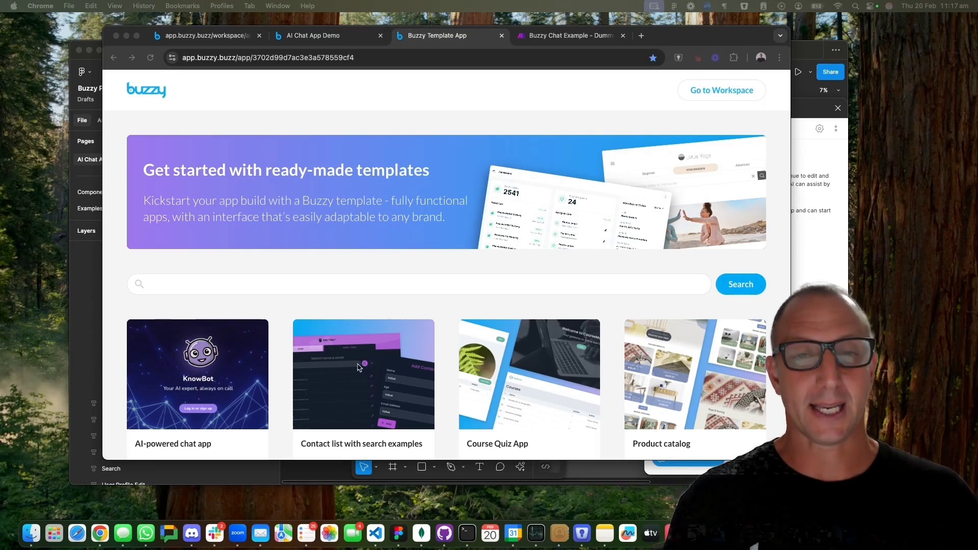
Open the AI-powered chat app template from the ready-made templates.
{"action": "scroll", "coordinate": [358, 367], "scroll_direction": "down", "scroll_amount": 3}
{"action": "left_click", "coordinate": [206, 345]}
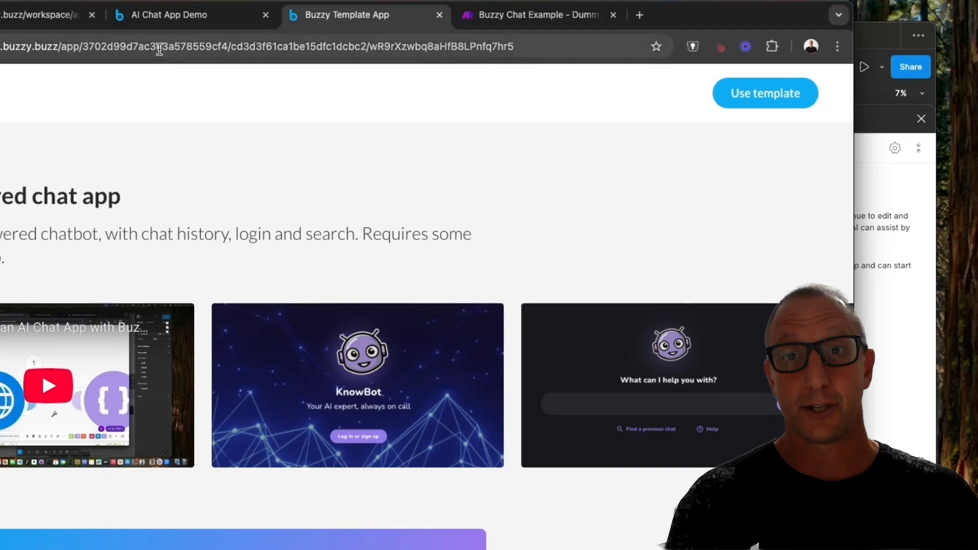
In the AI Chat App Demo, send KnowBot "Plan a surf trip to Indo" and follow up with "what sort of board should I take".
{"action": "left_click", "coordinate": [163, 14]}
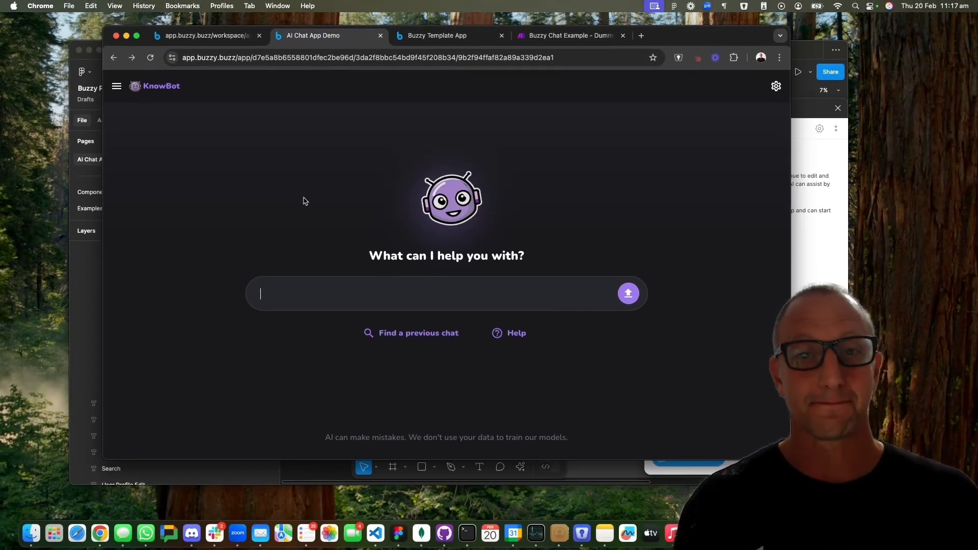
{"action": "type", "text": "Plan a surf trip to Indo"}
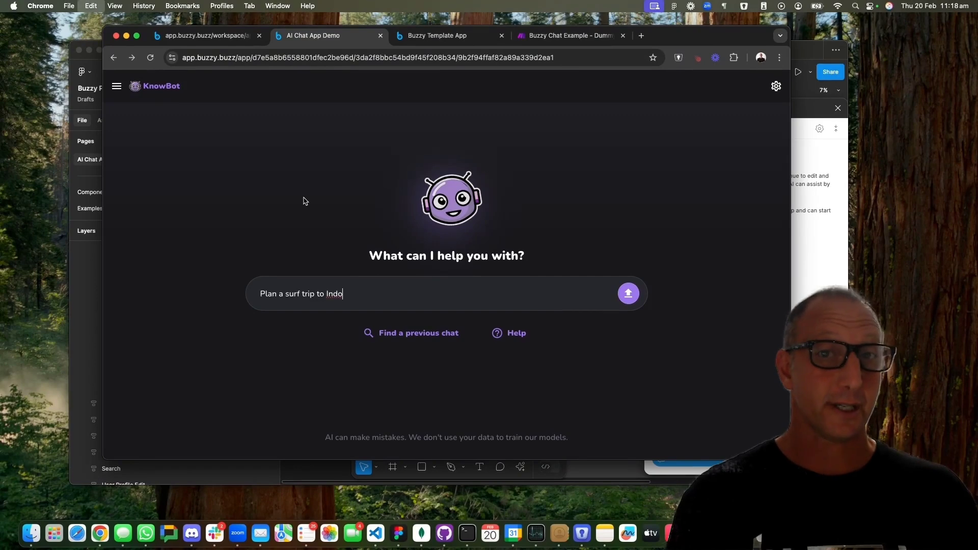
{"action": "left_click", "coordinate": [628, 295]}
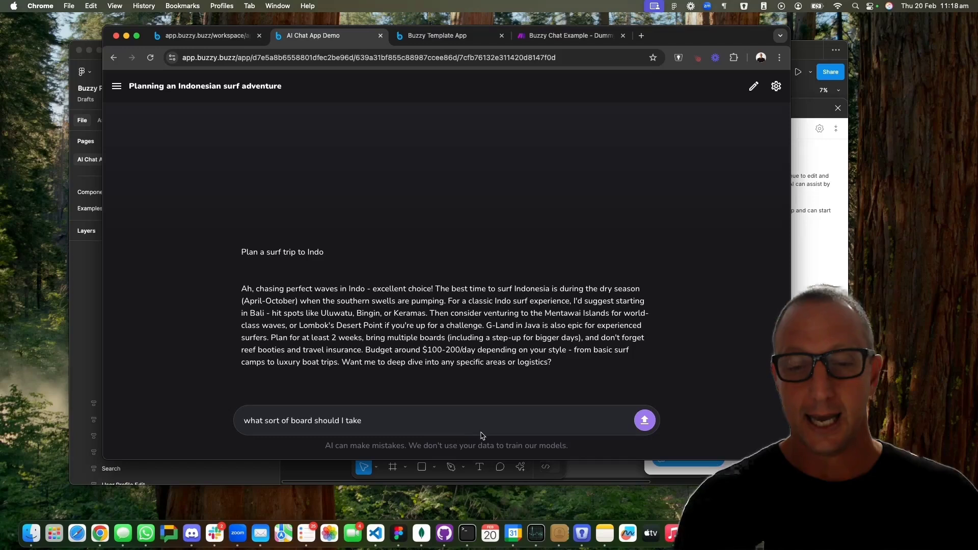
{"action": "left_click", "coordinate": [645, 421]}
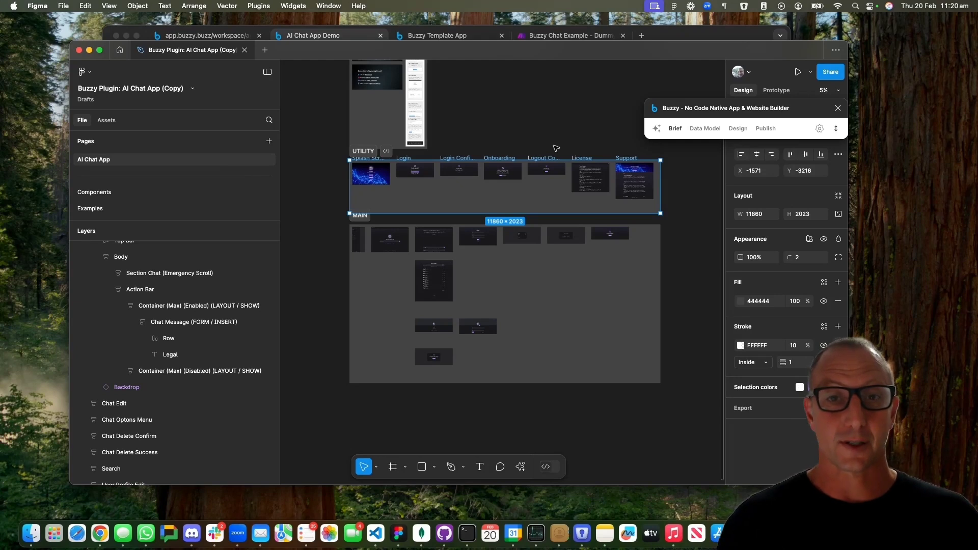
Look over the Utility and Main screens of the AI Chat App design, including the splash, login and chat screens.
{"action": "scroll", "coordinate": [416, 188], "scroll_direction": "up", "scroll_amount": 5}
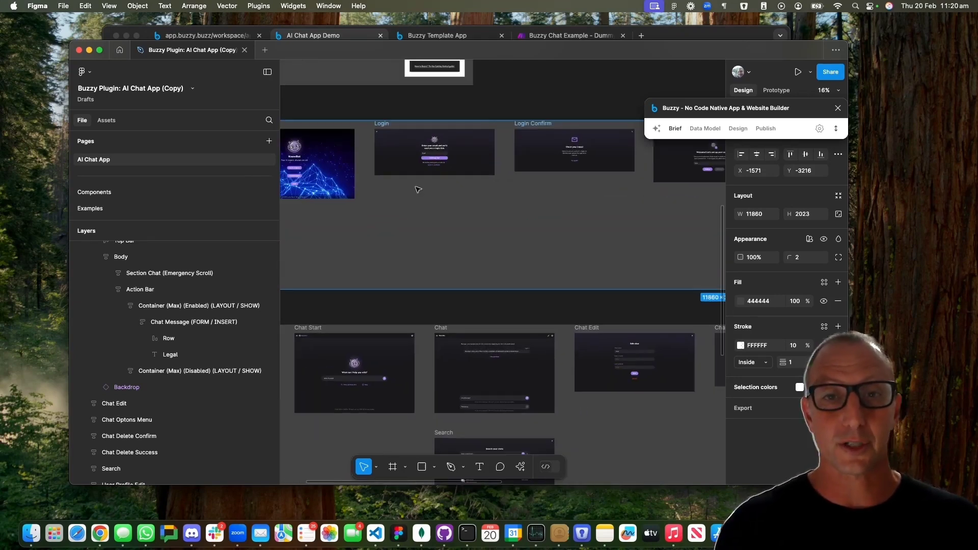
{"action": "scroll", "coordinate": [418, 189], "scroll_direction": "down", "scroll_amount": 3}
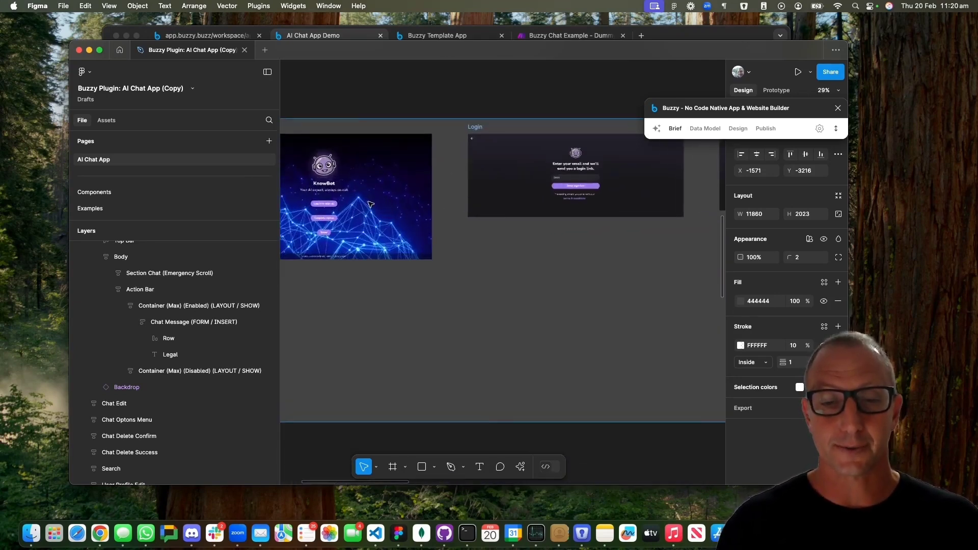
{"action": "scroll", "coordinate": [385, 324], "scroll_direction": "up", "scroll_amount": 6}
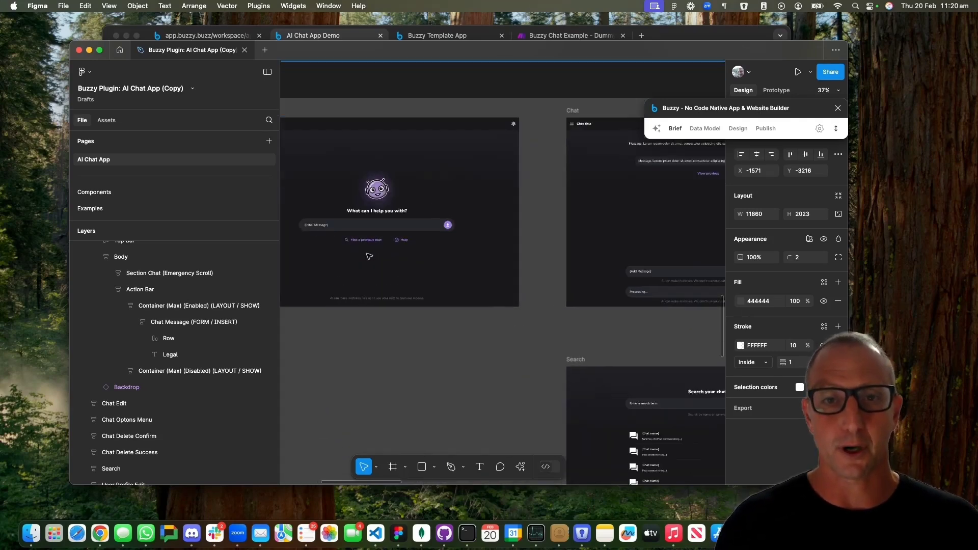
{"action": "scroll", "coordinate": [369, 257], "scroll_direction": "right", "scroll_amount": 5}
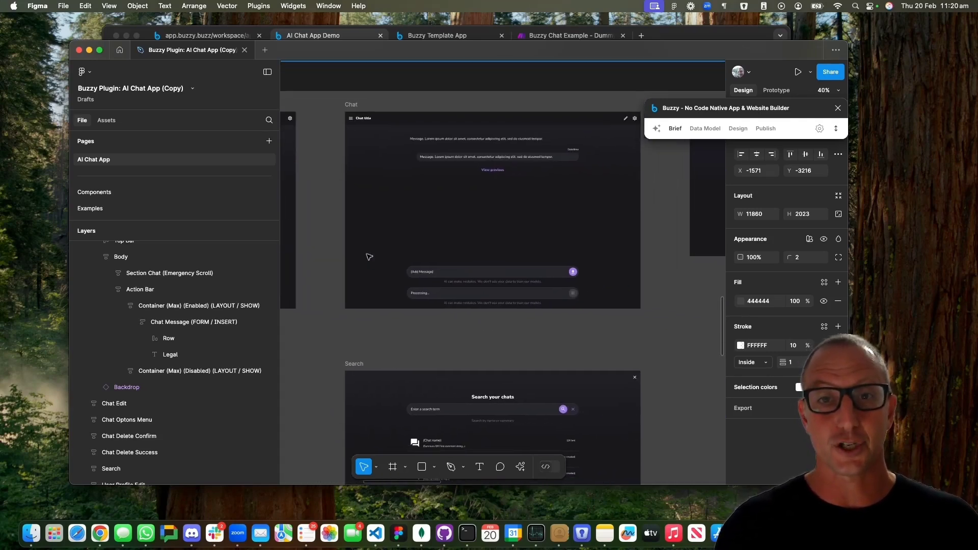
{"action": "scroll", "coordinate": [457, 245], "scroll_direction": "up", "scroll_amount": 3}
{"action": "scroll", "coordinate": [456, 245], "scroll_direction": "down", "scroll_amount": 3}
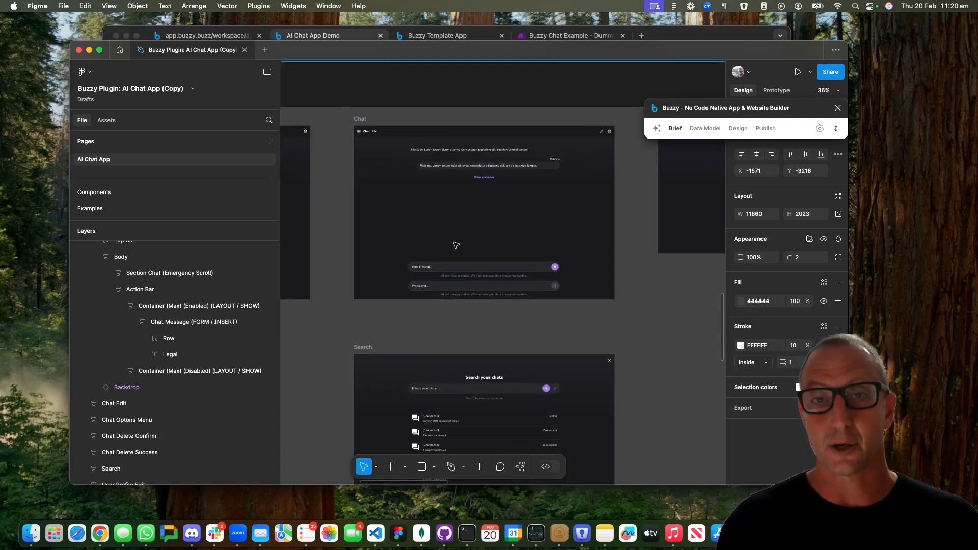
Expand the Buzzy plugin and examine the fields of the Messages table in its data model.
{"action": "left_click", "coordinate": [836, 130]}
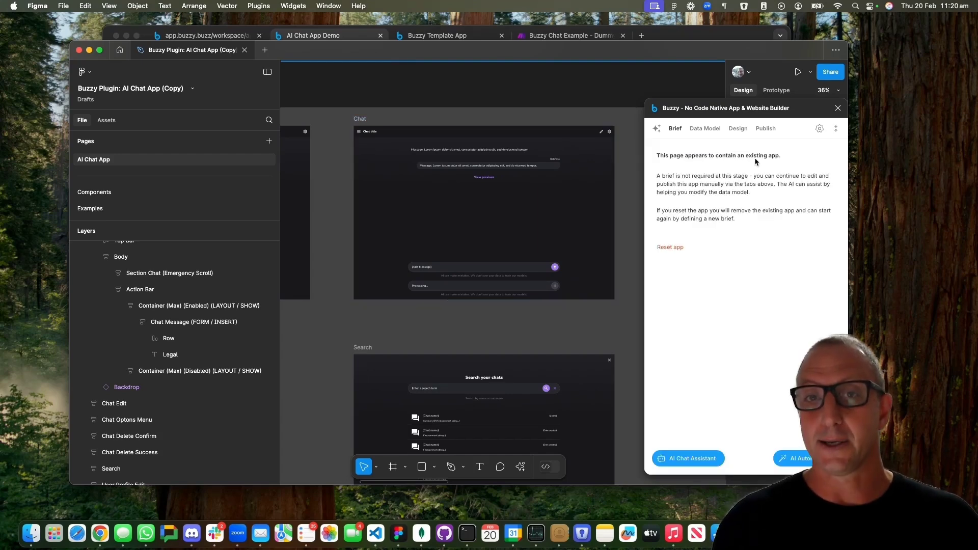
{"action": "left_click", "coordinate": [701, 130]}
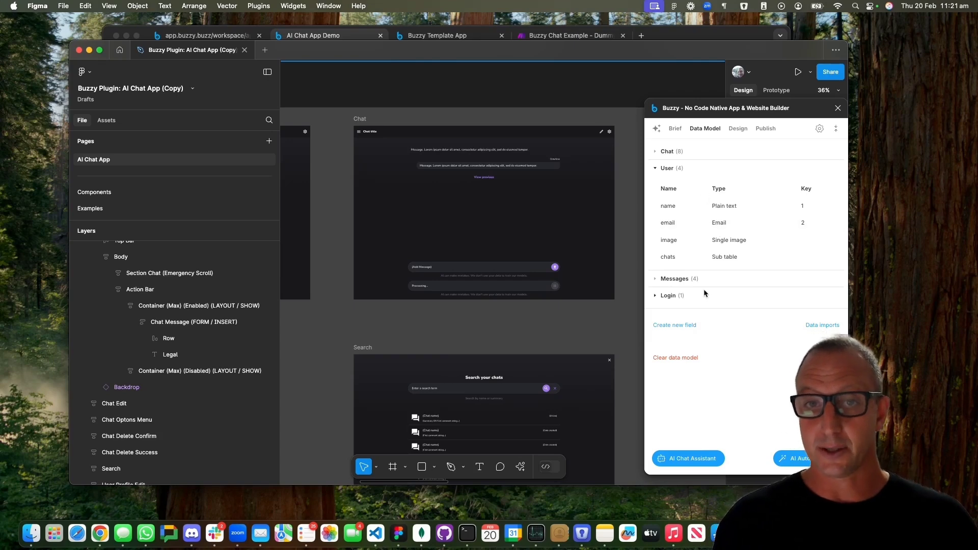
{"action": "left_click", "coordinate": [657, 279]}
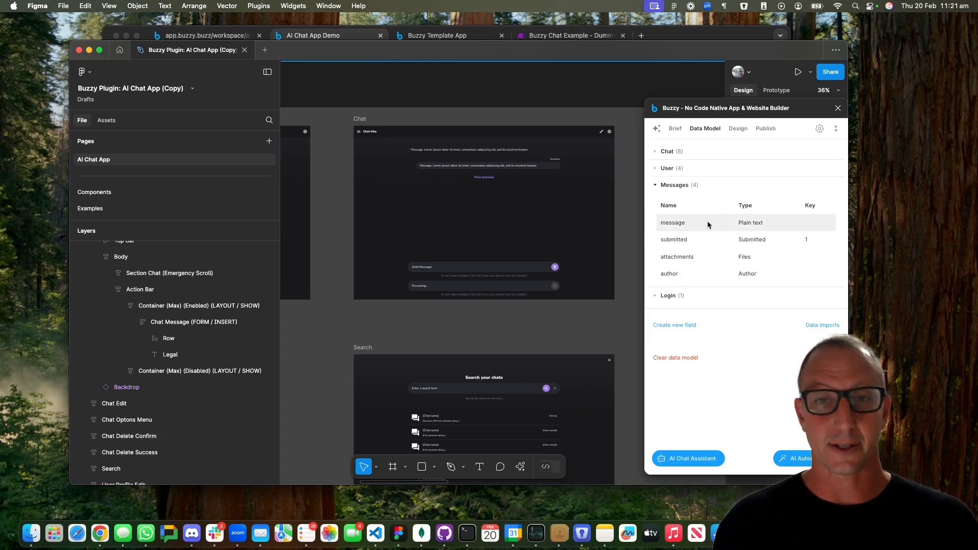
Inspect the Buzzy design markup of the Chat screen and its Chat Message (FORM / INSERT) component.
{"action": "left_click", "coordinate": [737, 129]}
{"action": "left_click", "coordinate": [359, 121]}
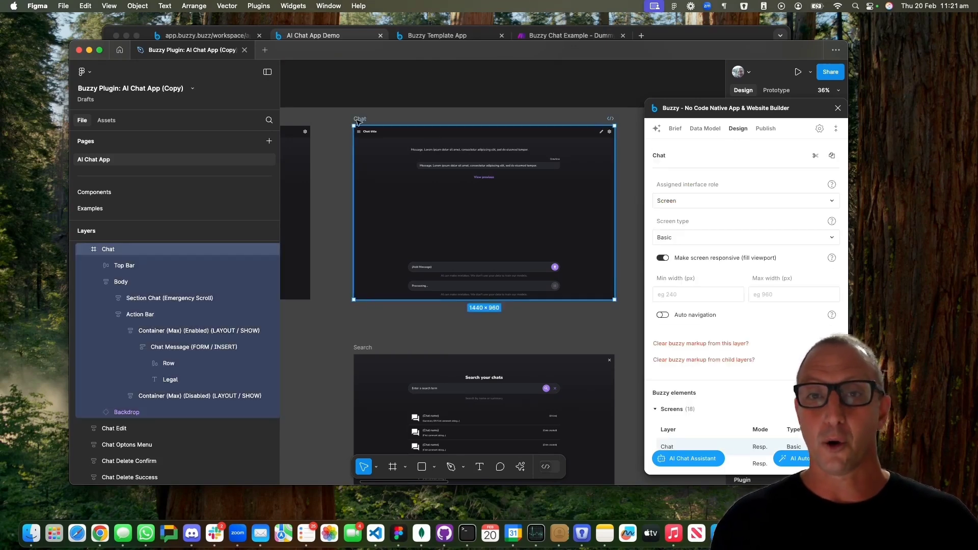
{"action": "left_click", "coordinate": [483, 273], "text": "super"}
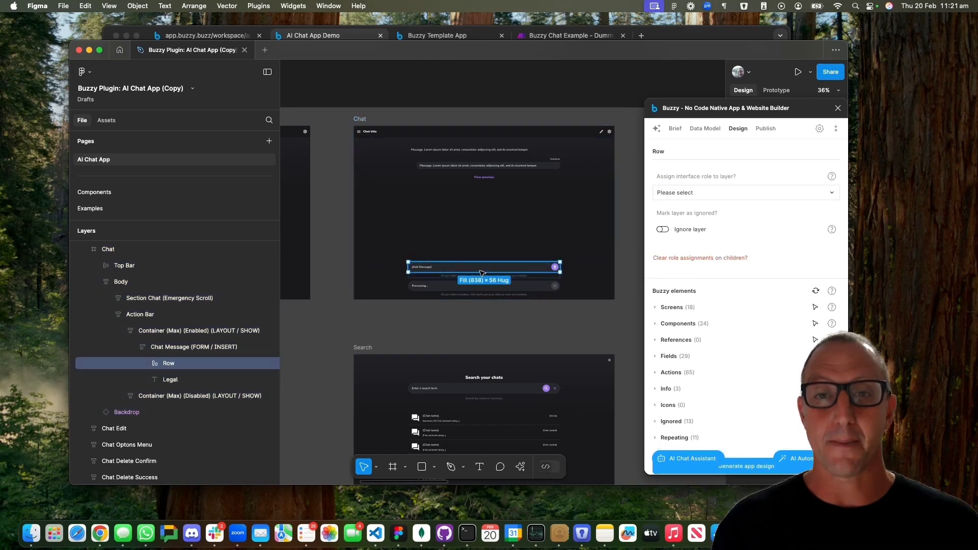
{"action": "left_click", "coordinate": [710, 131]}
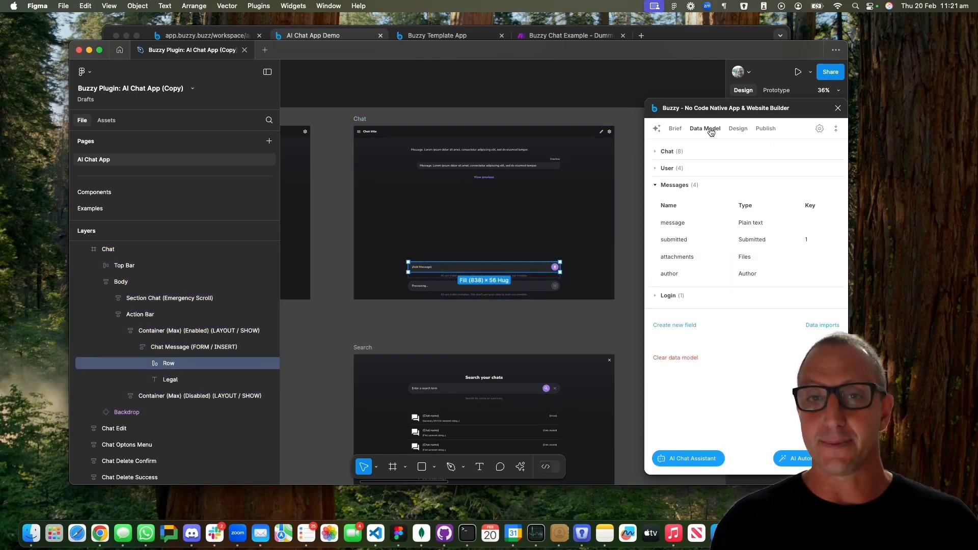
{"action": "left_click", "coordinate": [738, 130]}
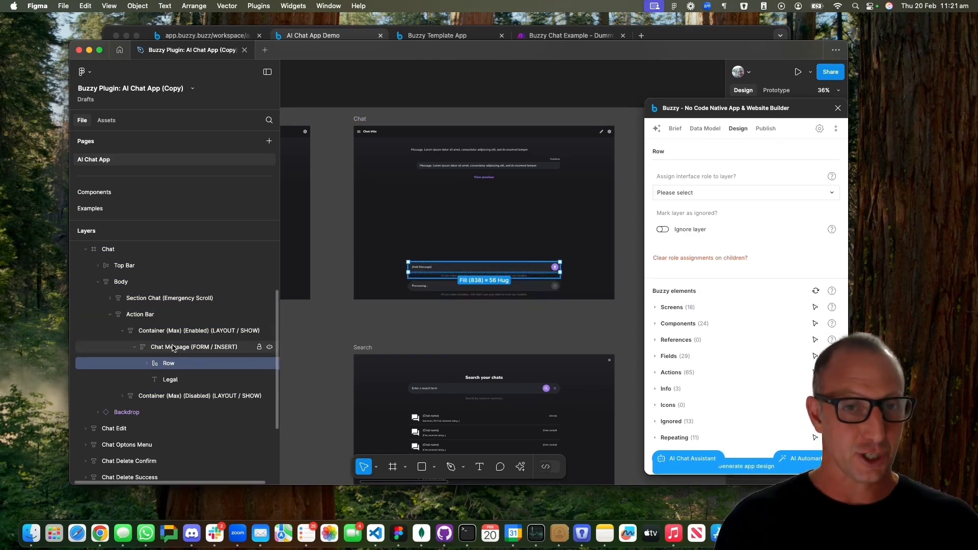
{"action": "left_click", "coordinate": [206, 347]}
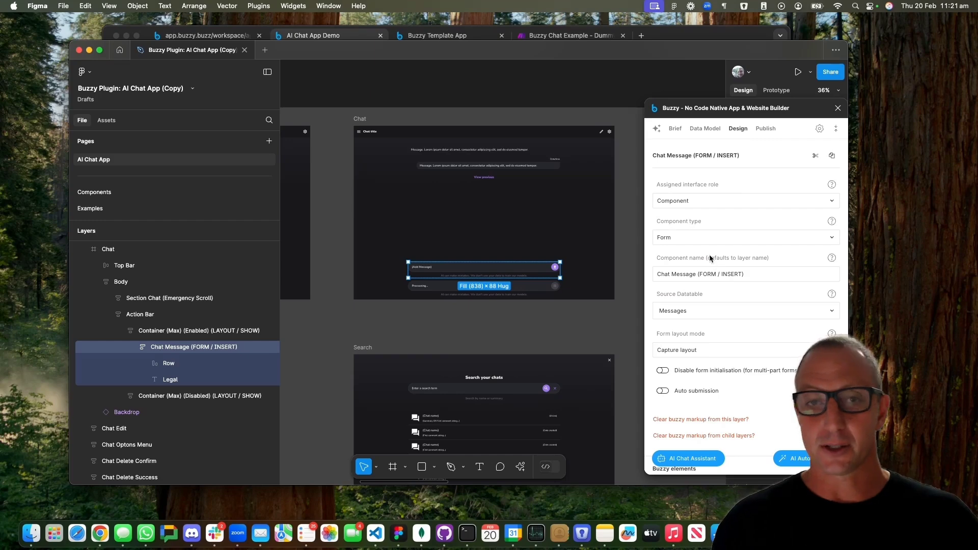
Inspect the field markup of the Input (FIELD / INSERT) layer and view the data fields it can be linked to.
{"action": "left_click", "coordinate": [144, 364]}
{"action": "left_click", "coordinate": [209, 379]}
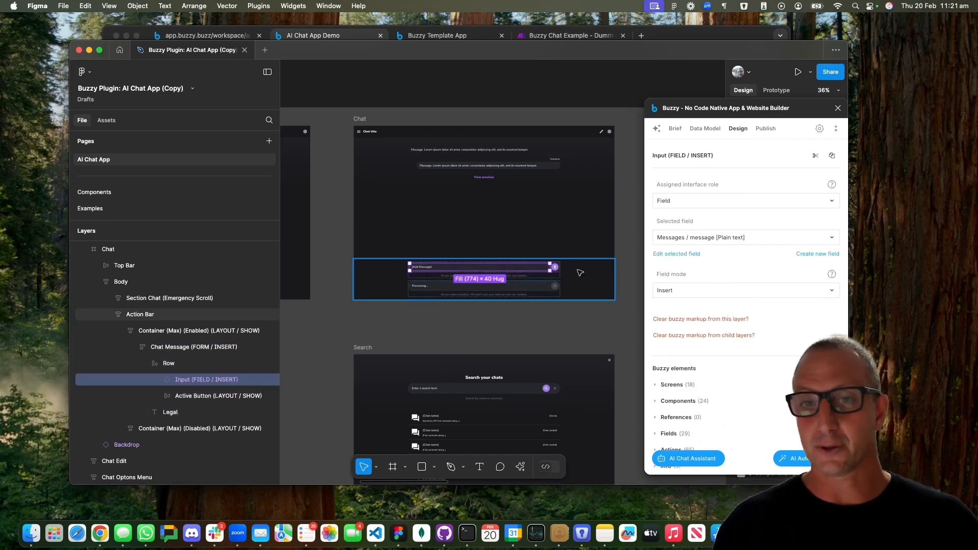
{"action": "left_click", "coordinate": [691, 238]}
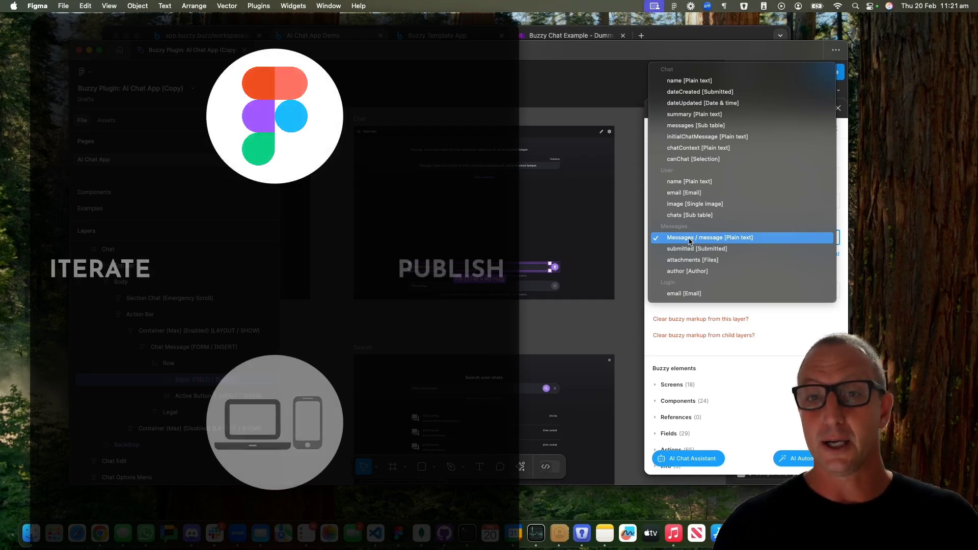
{"action": "key", "text": "Escape"}
Show the Buzzy plugin's publishing options for the app and survey the Utility and Main screens in the design.
{"action": "left_click", "coordinate": [766, 130]}
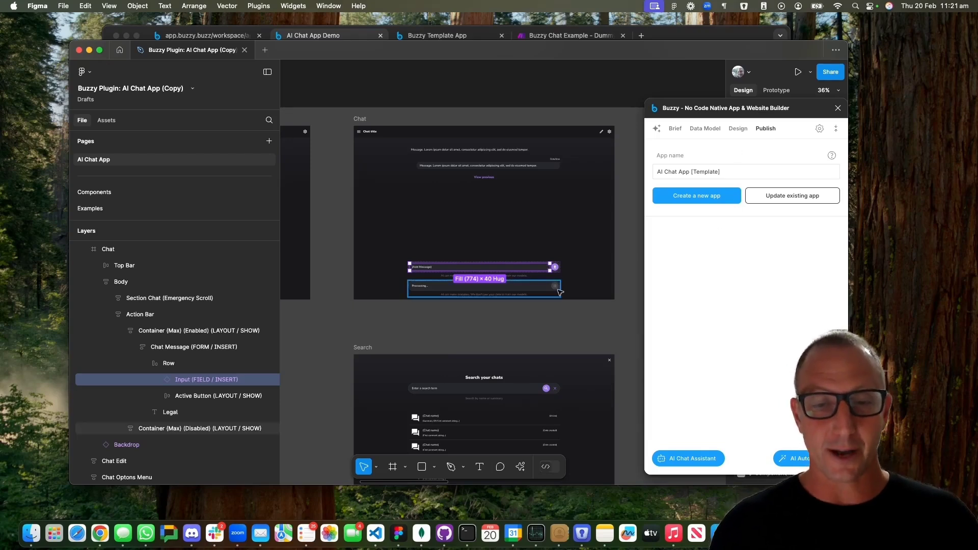
{"action": "scroll", "coordinate": [539, 305], "scroll_direction": "down", "scroll_amount": 5}
{"action": "scroll", "coordinate": [539, 305], "scroll_direction": "right", "scroll_amount": 3}
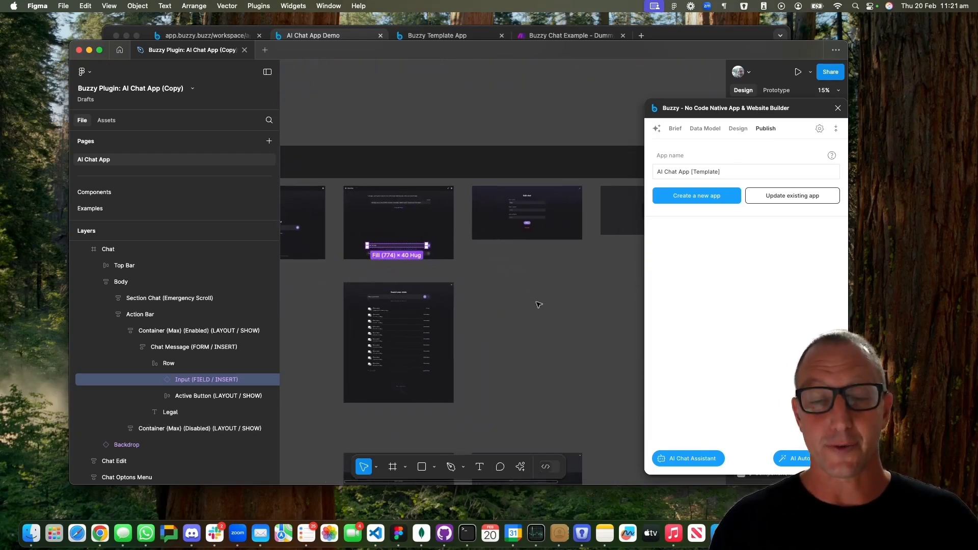
{"action": "scroll", "coordinate": [539, 304], "scroll_direction": "down", "scroll_amount": 2}
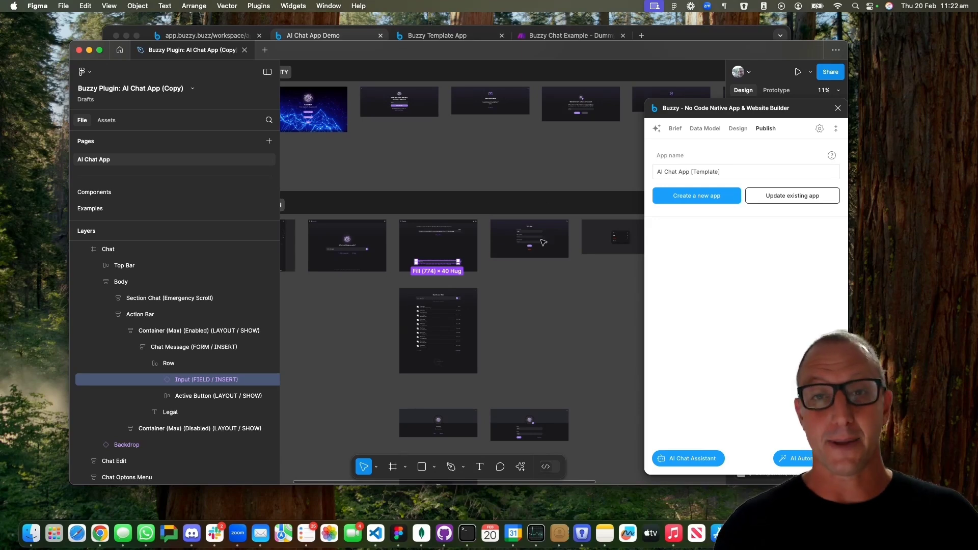
{"action": "scroll", "coordinate": [565, 340], "scroll_direction": "left", "scroll_amount": 2}
{"action": "scroll", "coordinate": [565, 340], "scroll_direction": "up", "scroll_amount": 2}
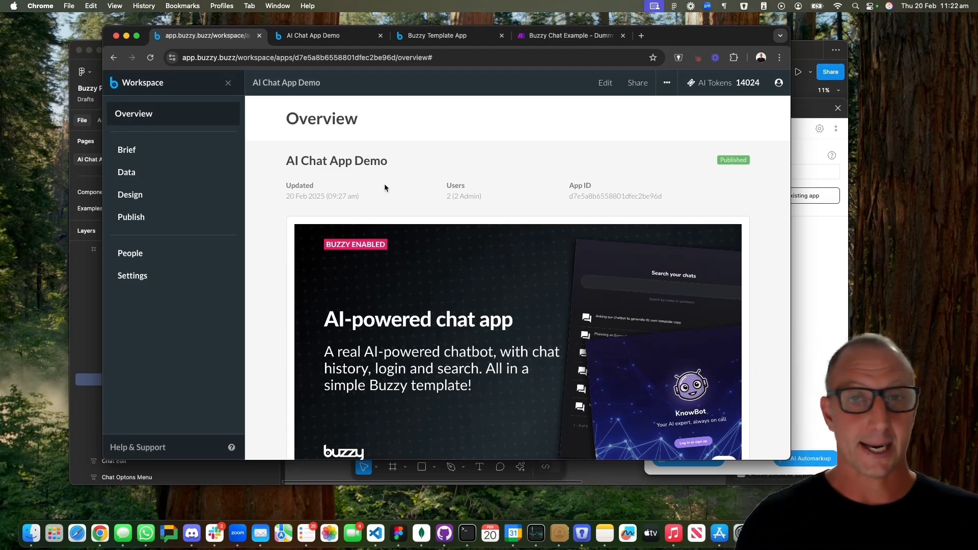
Review the AI Chat App Demo workspace, covering its overview, its data tables and its Figma design page.
{"action": "scroll", "coordinate": [328, 192], "scroll_direction": "down", "scroll_amount": 2}
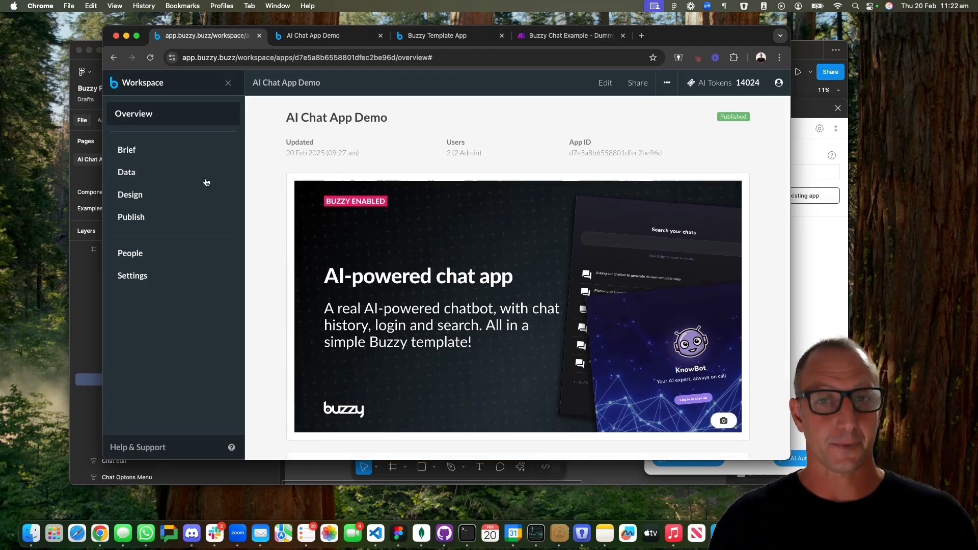
{"action": "left_click", "coordinate": [184, 172]}
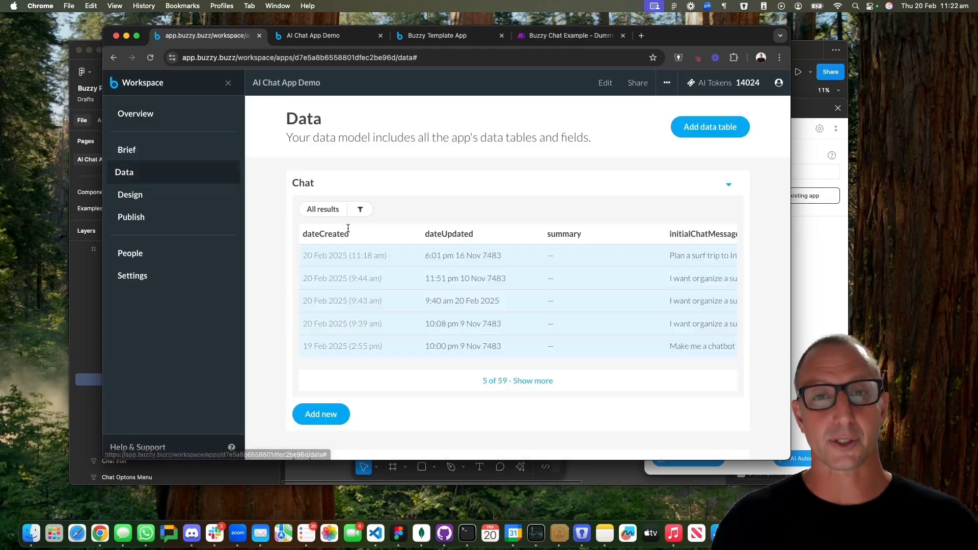
{"action": "scroll", "coordinate": [347, 270], "scroll_direction": "down", "scroll_amount": 6}
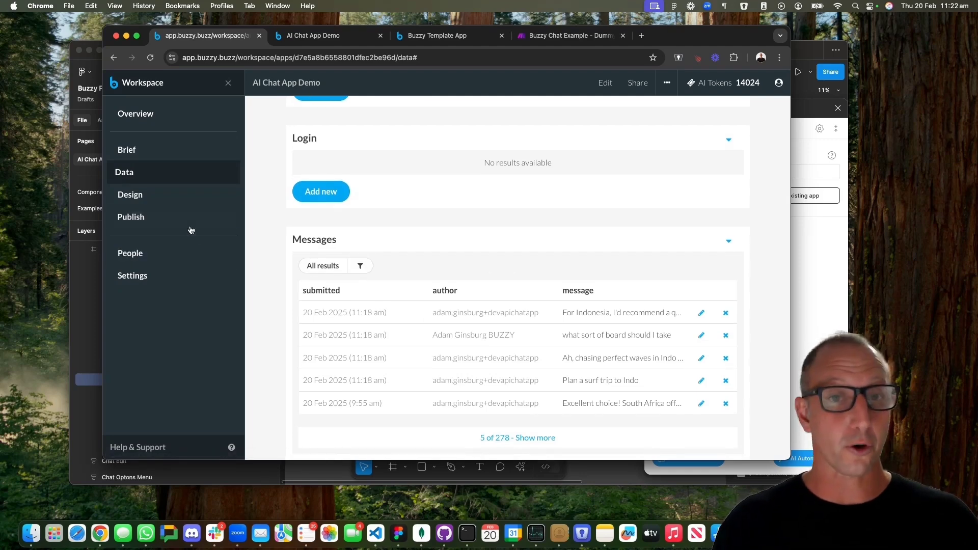
{"action": "left_click", "coordinate": [143, 195]}
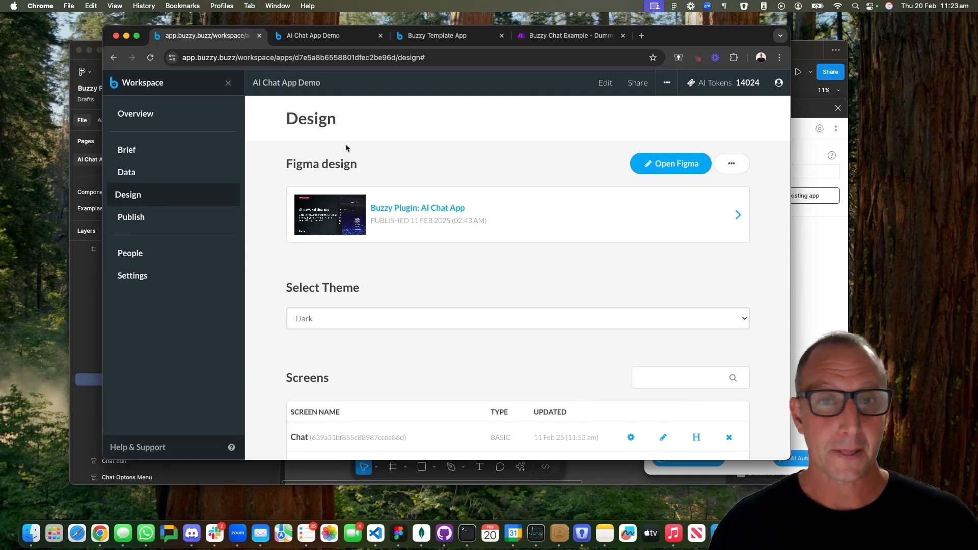
Open the advanced rules in the properties of the Chat data table.
{"action": "left_click", "coordinate": [171, 169]}
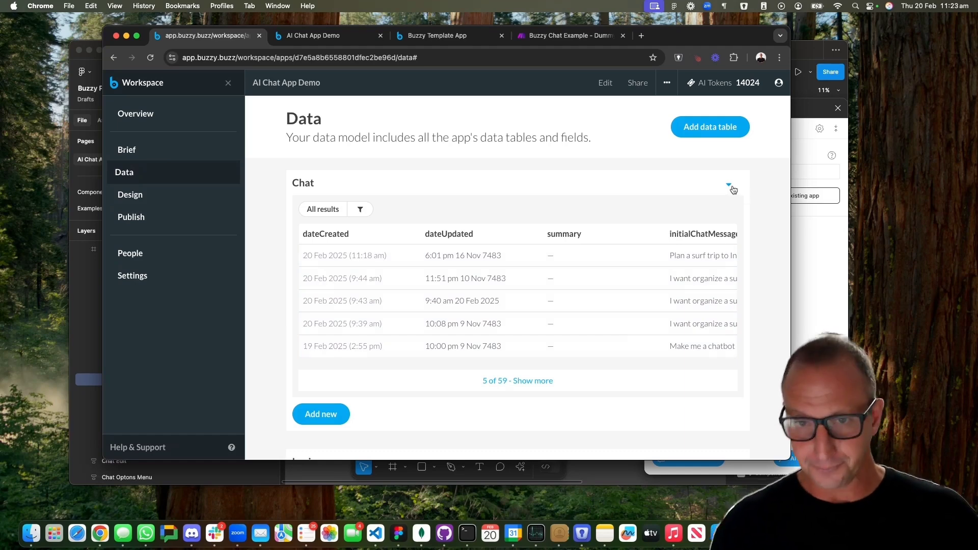
{"action": "left_click", "coordinate": [732, 187]}
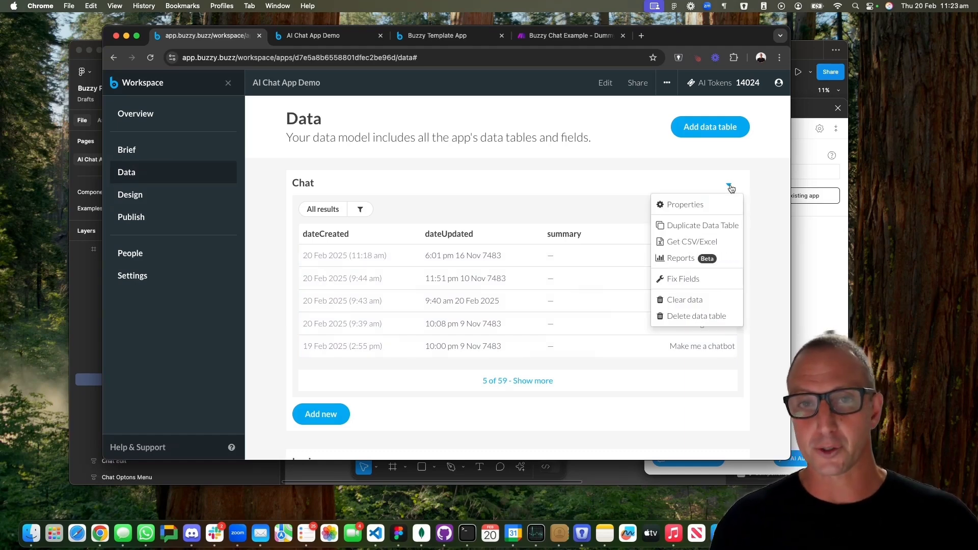
{"action": "left_click", "coordinate": [697, 206]}
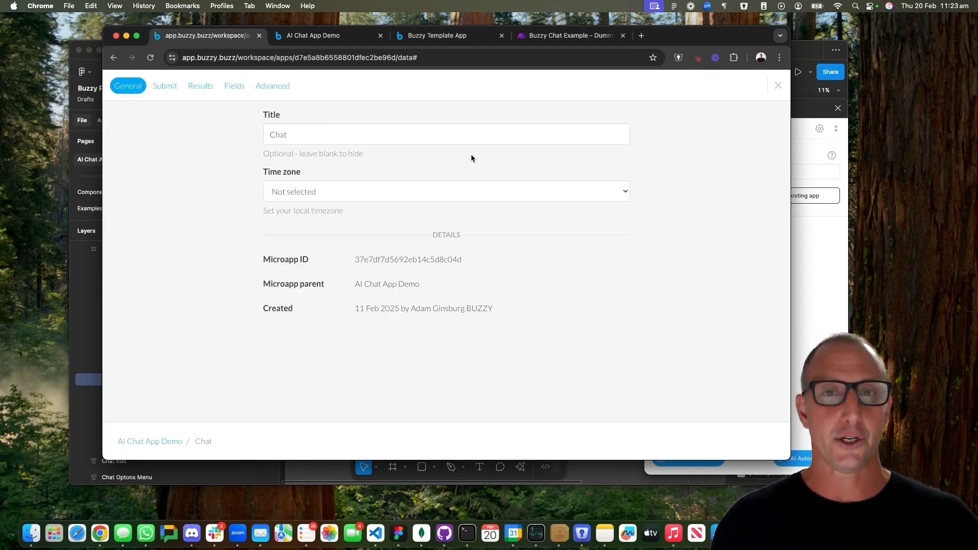
{"action": "left_click", "coordinate": [276, 90]}
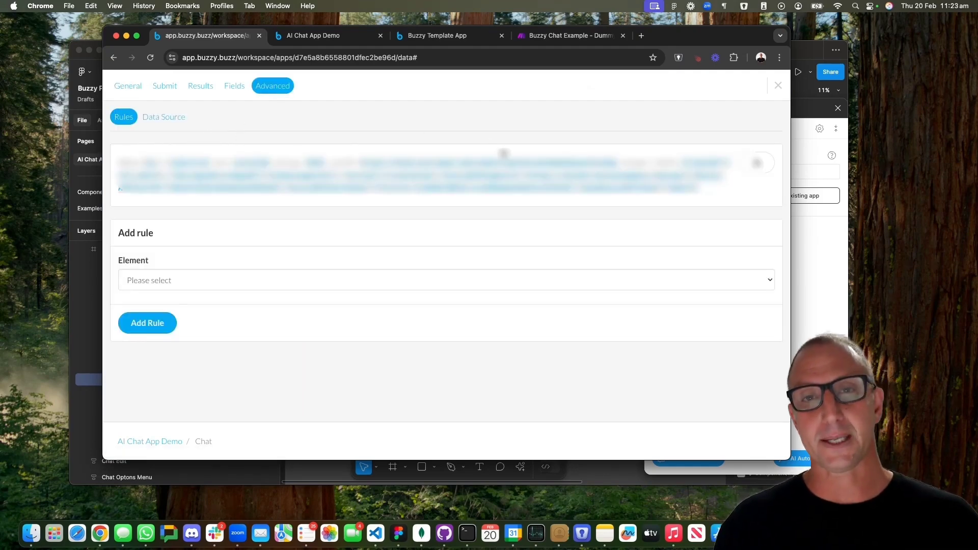
Switch to the Buzzy Chat Example - Dummy scenario in Make and examine the modules around the Anthropic Claude API call.
{"action": "key", "text": "super+4"}
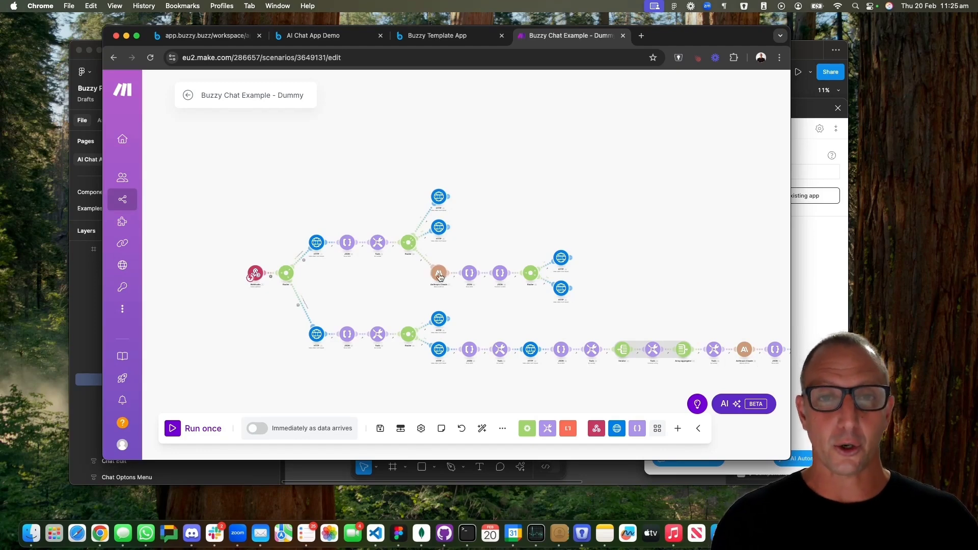
{"action": "scroll", "coordinate": [439, 275], "scroll_direction": "up", "scroll_amount": 5}
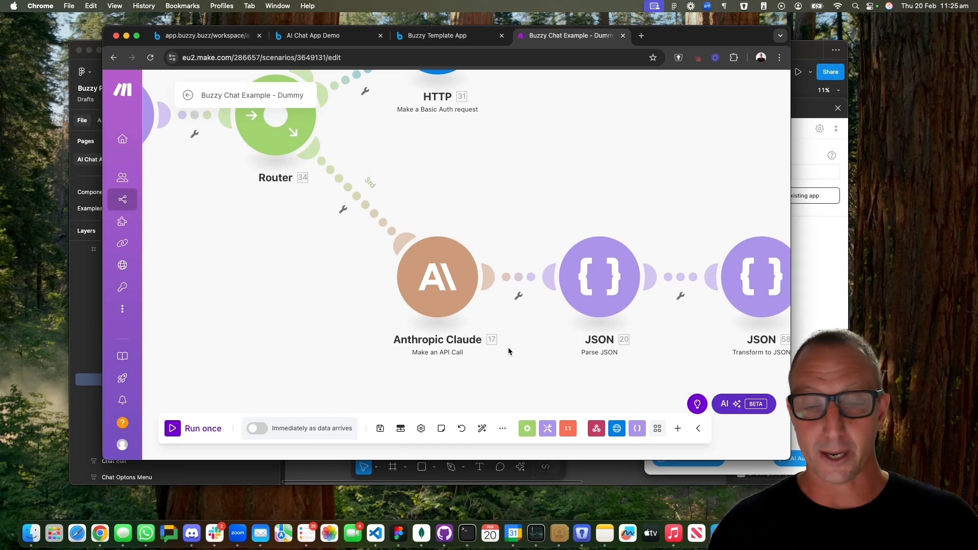
{"action": "scroll", "coordinate": [509, 347], "scroll_direction": "down", "scroll_amount": 5}
{"action": "scroll", "coordinate": [507, 348], "scroll_direction": "up", "scroll_amount": 3}
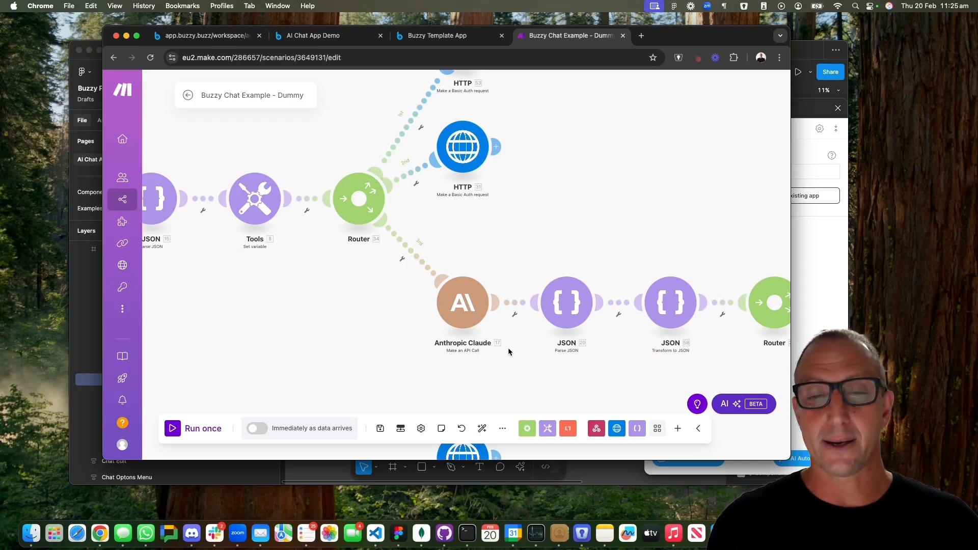
Survey the scenario's two branches, from the webhook and router through the Anthropic Claude call to the iterator and array aggregator modules.
{"action": "scroll", "coordinate": [509, 347], "scroll_direction": "down", "scroll_amount": 3}
{"action": "scroll", "coordinate": [508, 347], "scroll_direction": "right", "scroll_amount": 3}
{"action": "scroll", "coordinate": [508, 352], "scroll_direction": "down", "scroll_amount": 2}
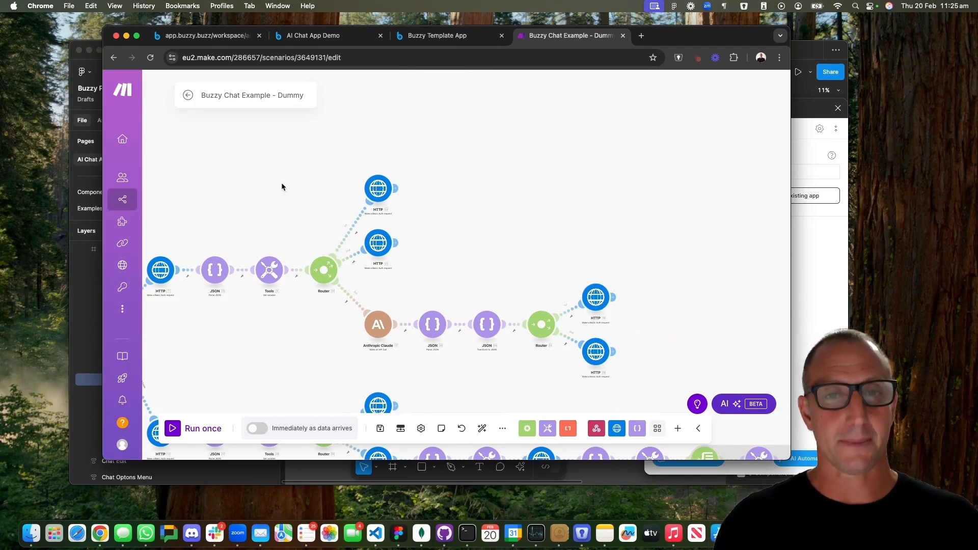
{"action": "left_click_drag", "start_coordinate": [282, 187], "coordinate": [457, 80]}
{"action": "left_click_drag", "start_coordinate": [393, 284], "coordinate": [380, 252]}
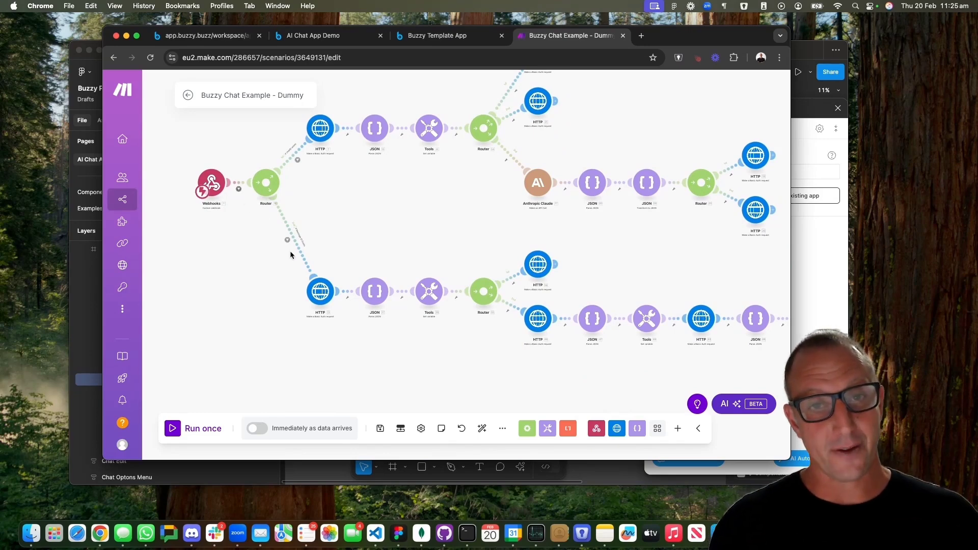
{"action": "scroll", "coordinate": [408, 344], "scroll_direction": "right", "scroll_amount": 2}
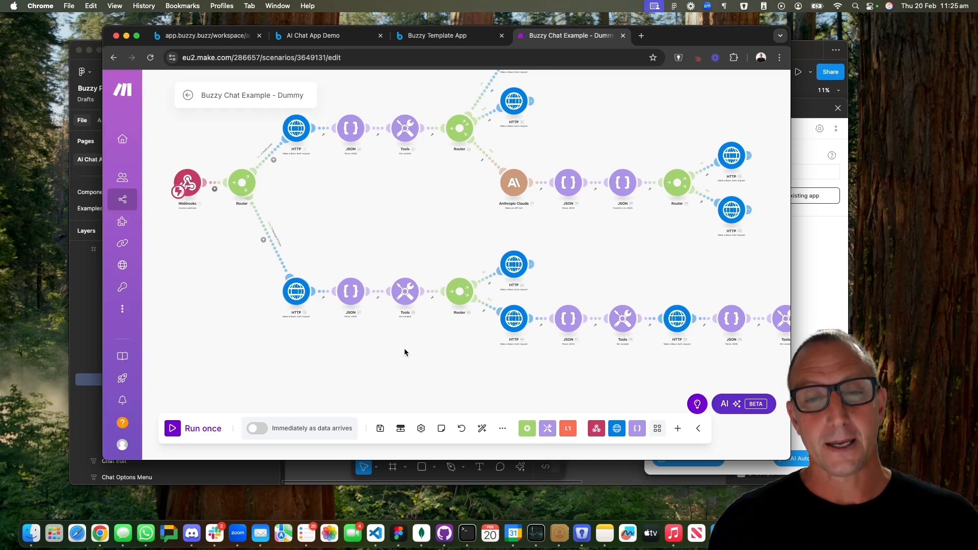
{"action": "left_click_drag", "start_coordinate": [405, 351], "coordinate": [303, 345]}
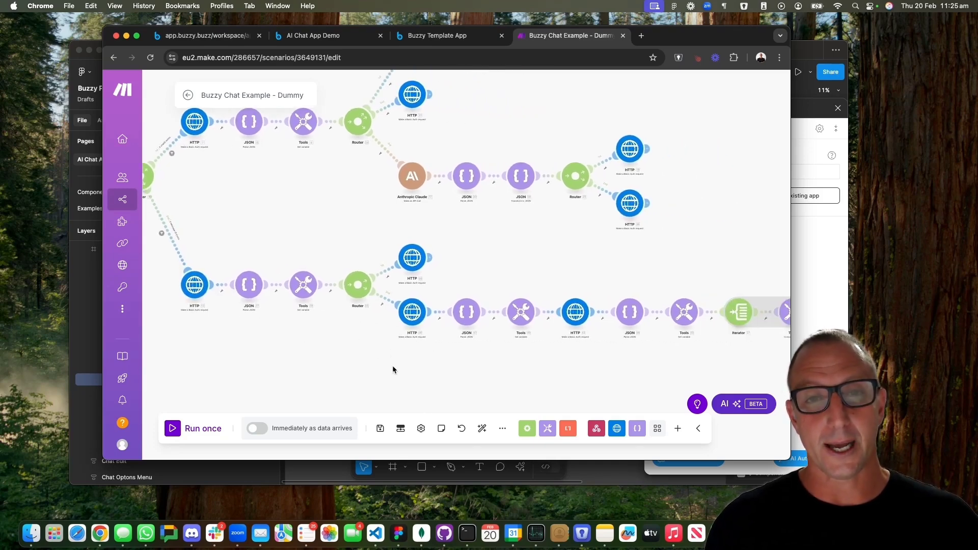
{"action": "left_click_drag", "start_coordinate": [394, 367], "coordinate": [301, 359]}
{"action": "left_click_drag", "start_coordinate": [373, 353], "coordinate": [312, 347]}
{"action": "left_click_drag", "start_coordinate": [445, 349], "coordinate": [375, 352]}
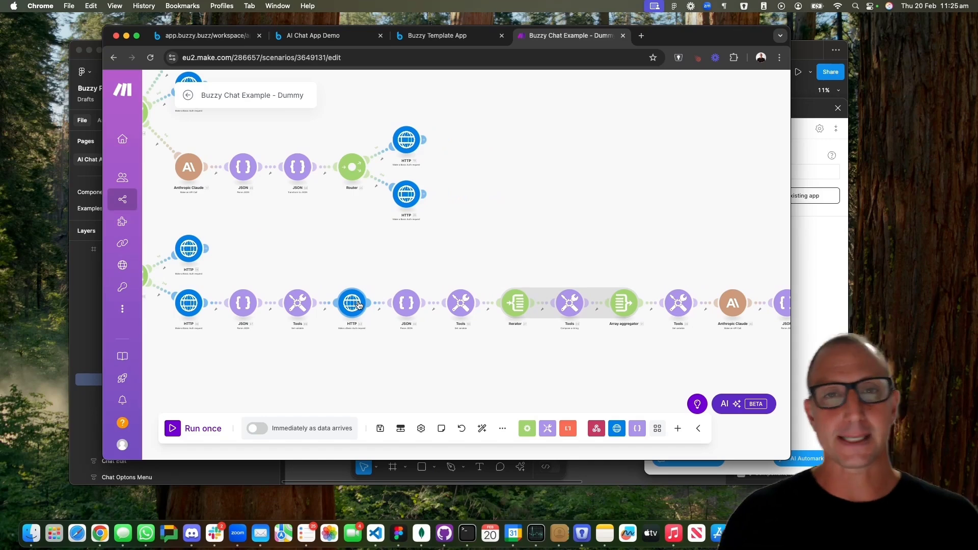
Send the message "he I want to go o Hawaii instead" in the AI Chat App Demo's Indonesian surf adventure chat.
{"action": "key", "text": "super+2"}
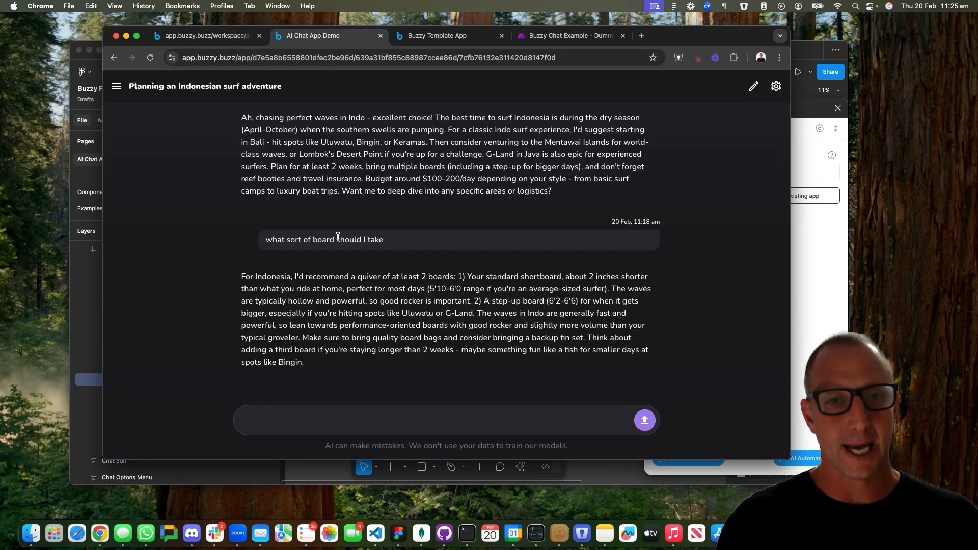
{"action": "left_click", "coordinate": [284, 420]}
{"action": "type", "text": "he "}
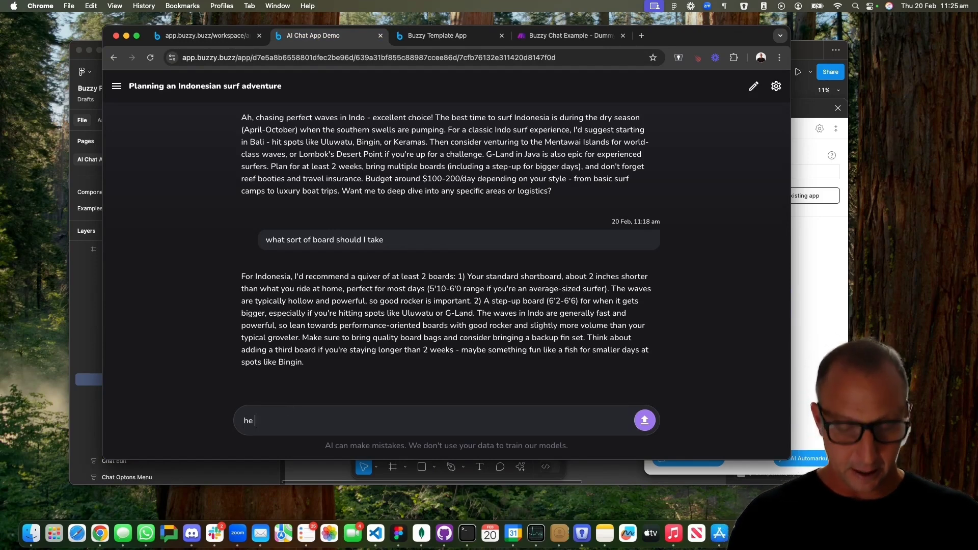
{"action": "type", "text": "I want to go "}
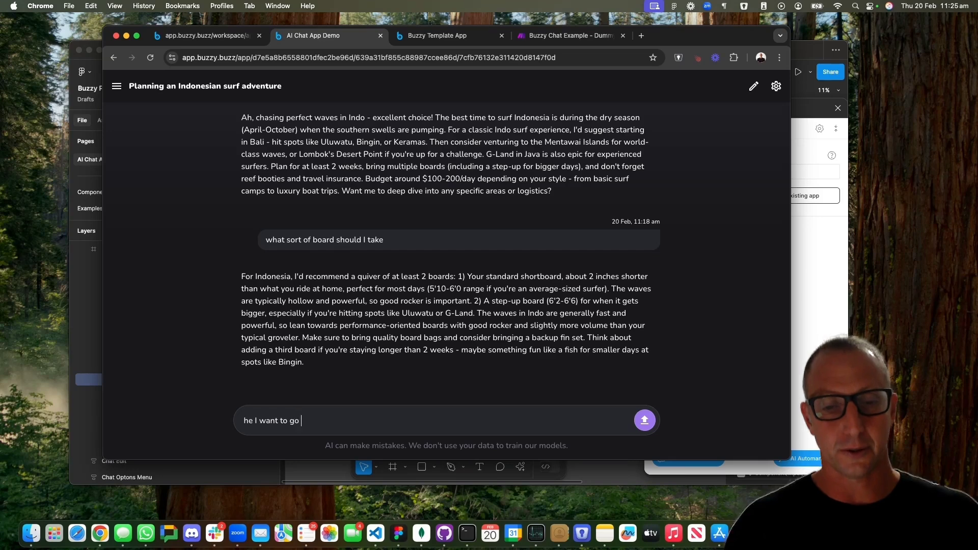
{"action": "type", "text": "o Hawai"}
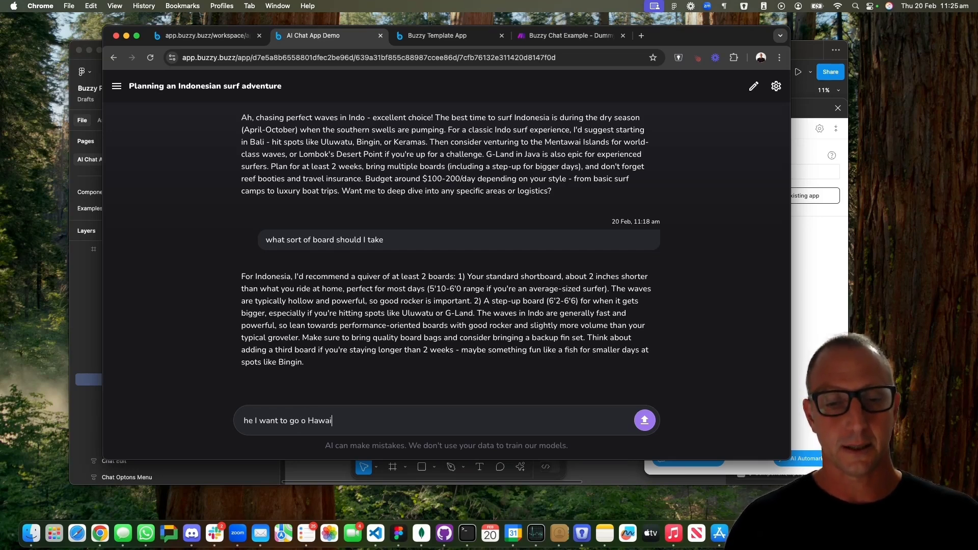
{"action": "type", "text": "i instead"}
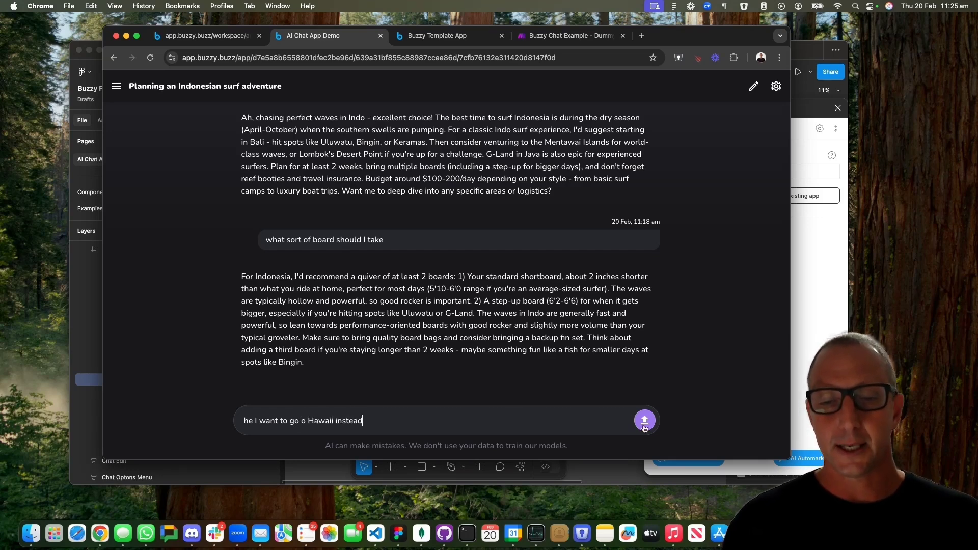
{"action": "left_click", "coordinate": [644, 426]}
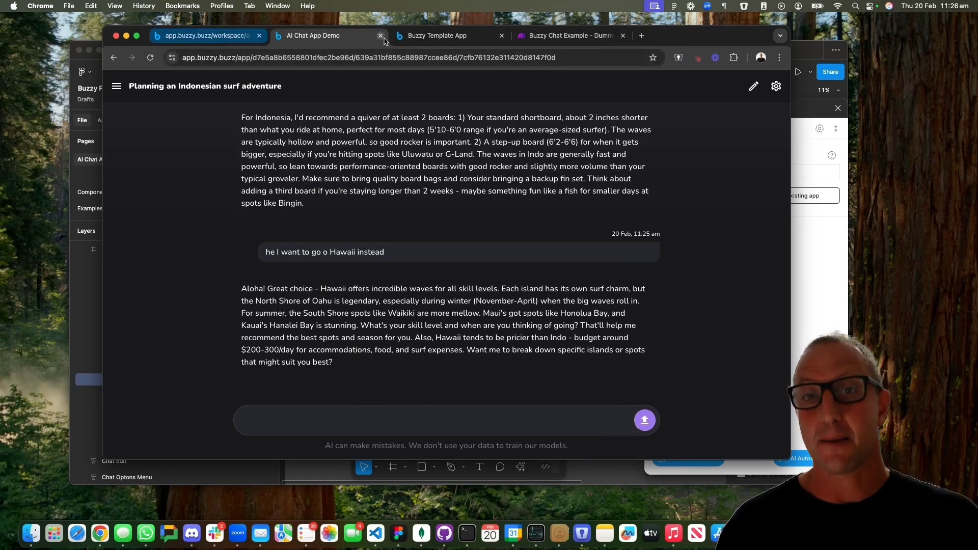
Review the Make scenario's branches again, and return to the AI Chat App Demo to examine the reply about Hawaii.
{"action": "left_click", "coordinate": [566, 35]}
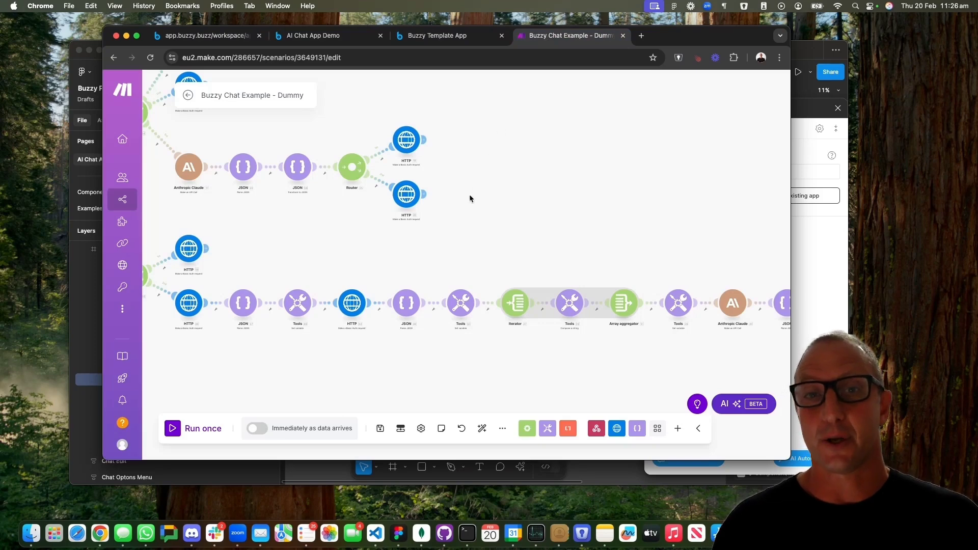
{"action": "left_click_drag", "start_coordinate": [415, 251], "coordinate": [568, 191]}
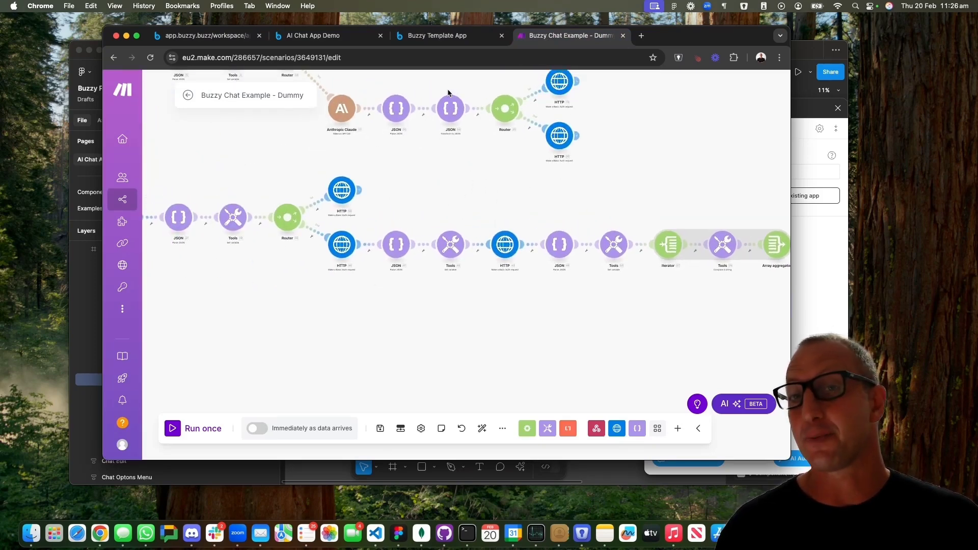
{"action": "left_click", "coordinate": [325, 40]}
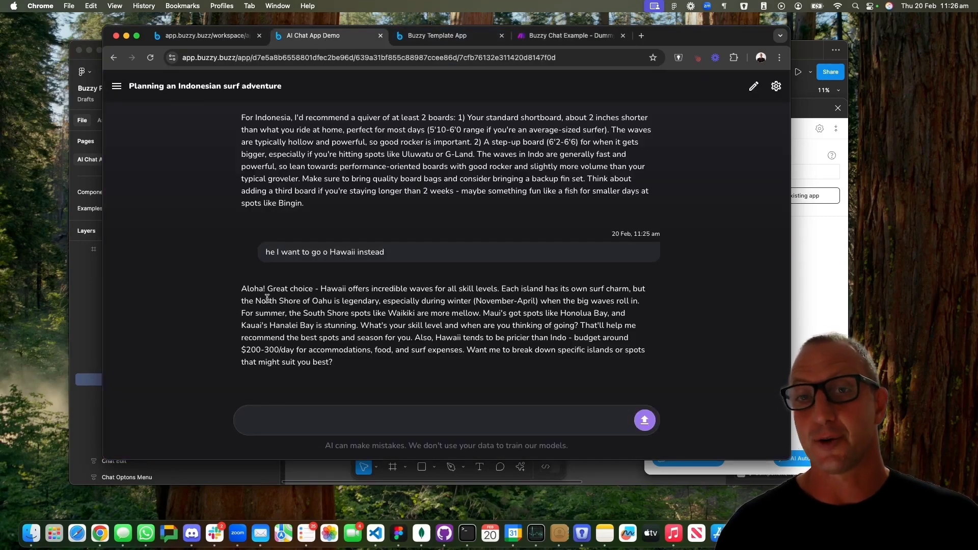
{"action": "left_click_drag", "start_coordinate": [366, 288], "coordinate": [444, 326]}
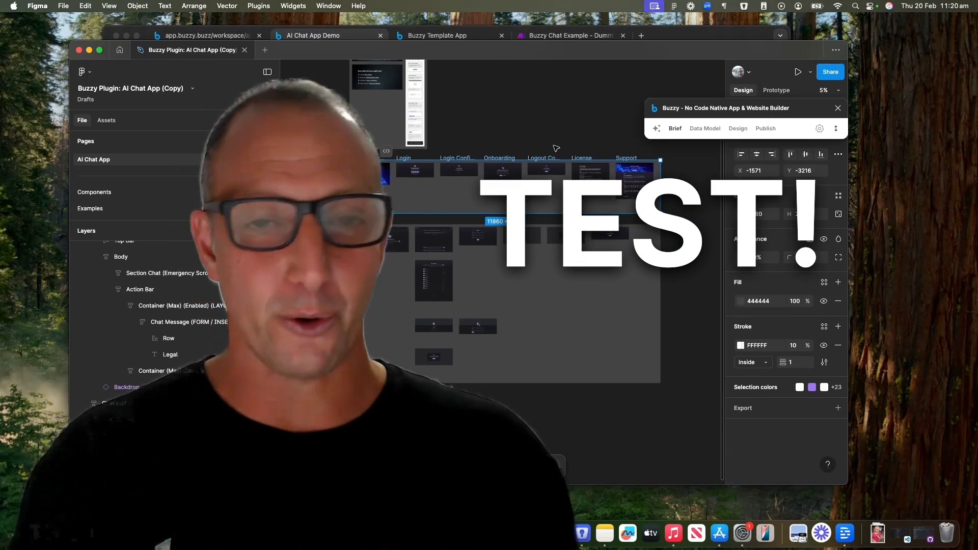
{"action": "scroll", "coordinate": [415, 188], "scroll_direction": "up", "scroll_amount": 5}
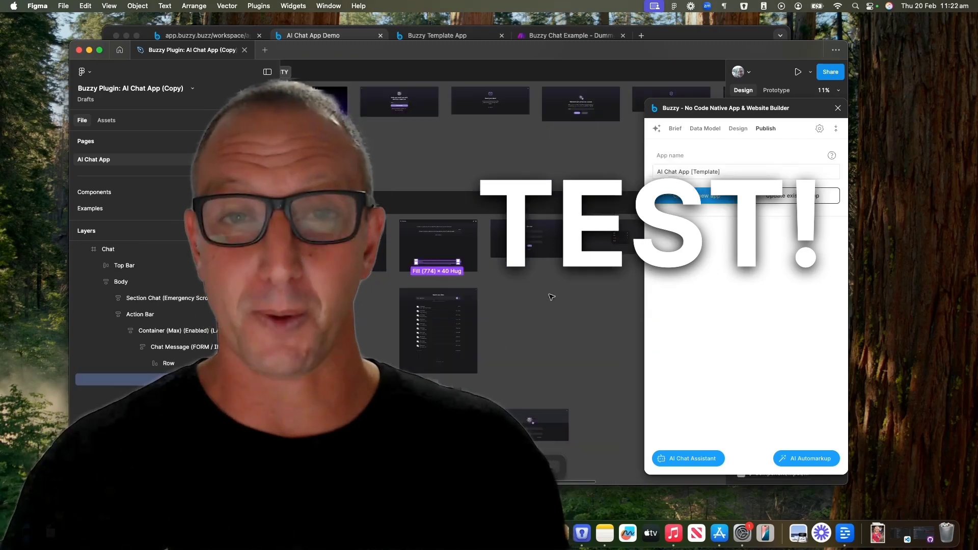
{"action": "scroll", "coordinate": [552, 297], "scroll_direction": "up", "scroll_amount": 1}
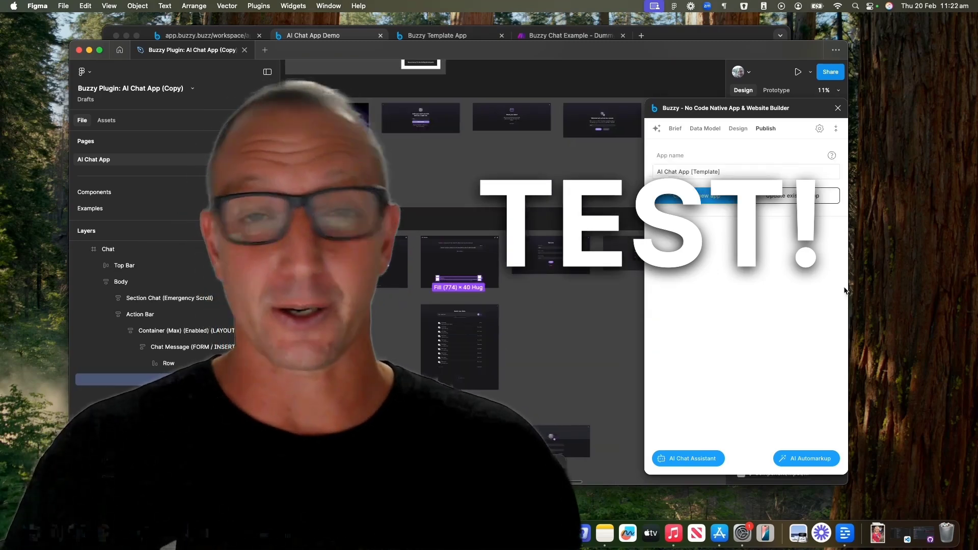